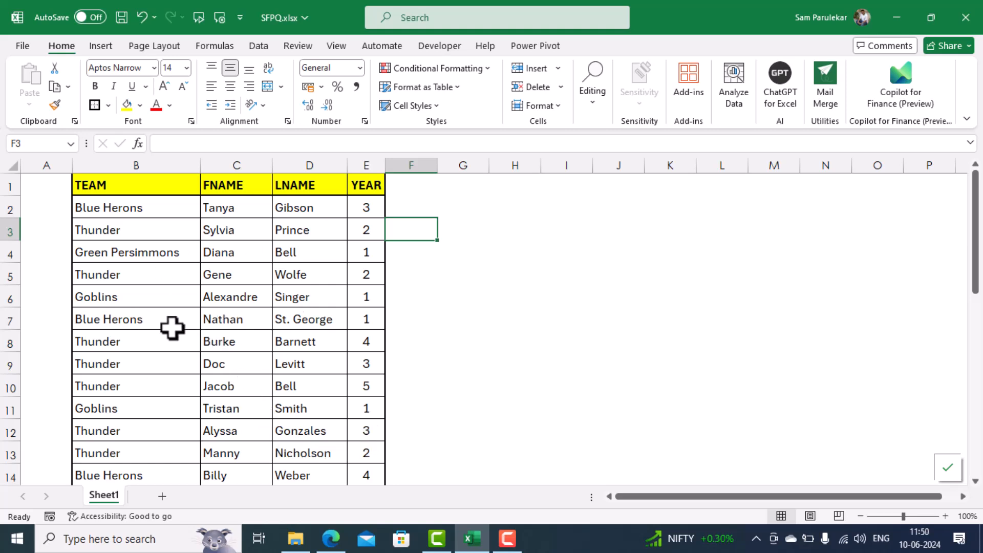
Load the team data range $B$1:$E$32, with headers, into the Power Query Editor as a table.
click(146, 297)
right_click(146, 297)
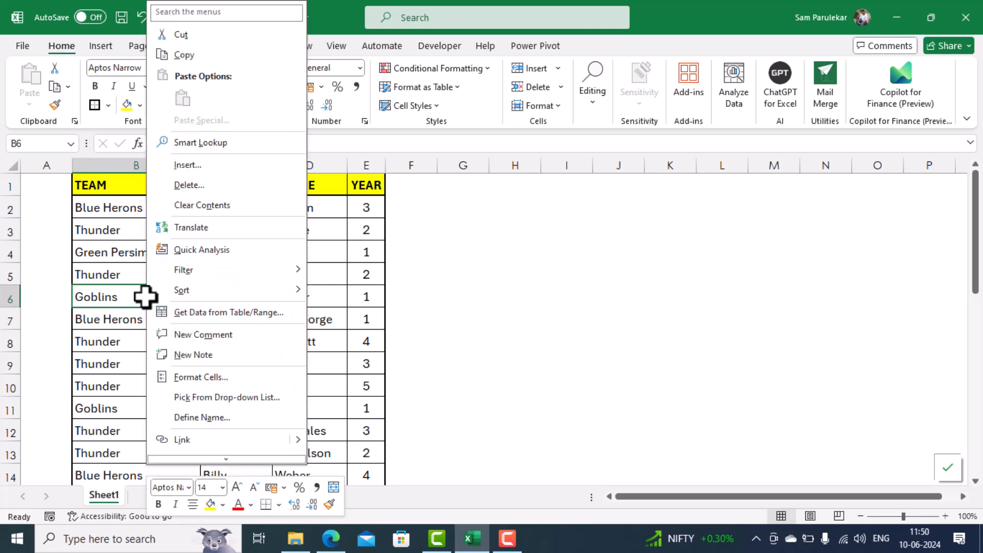
mouse_move(214, 267)
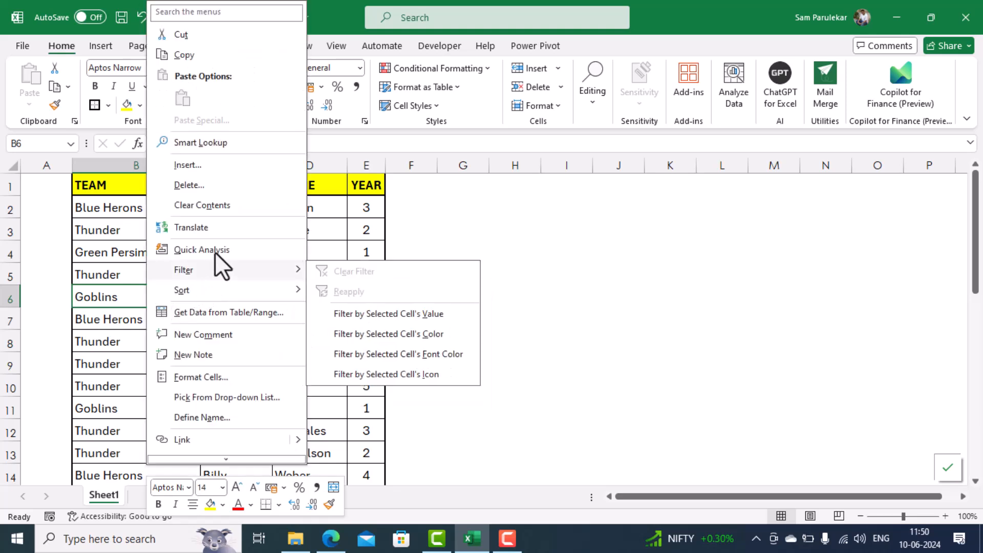
click(219, 314)
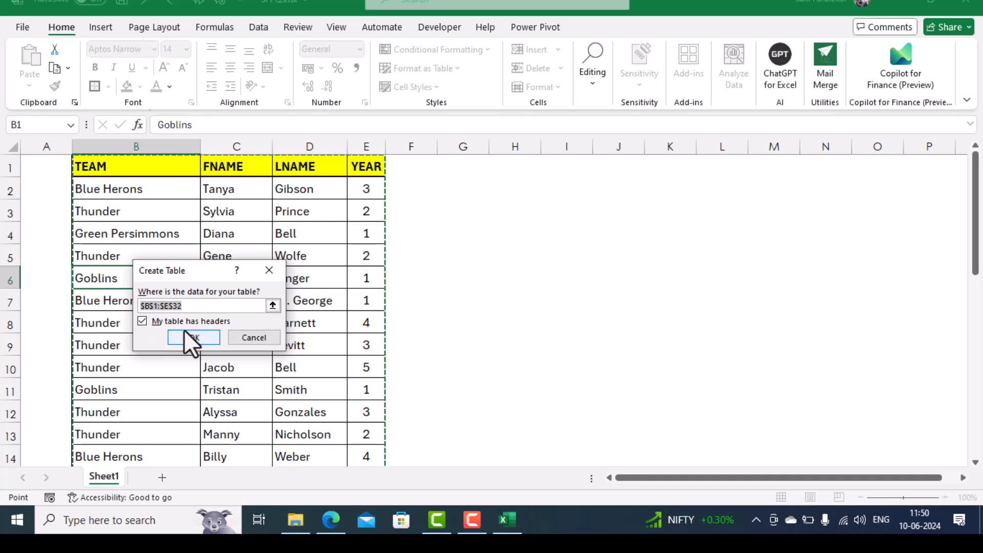
click(193, 339)
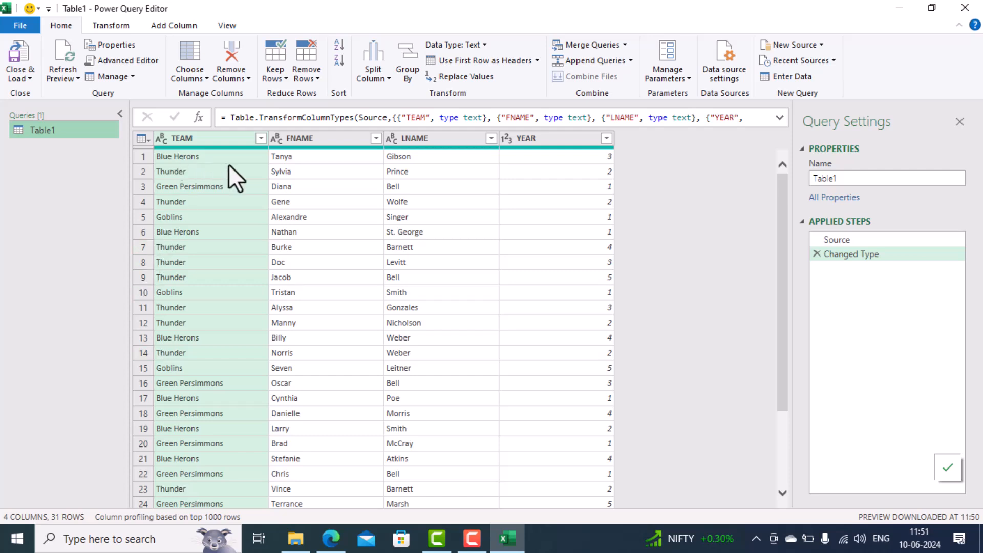
Filter the TEAM column to keep only the Blue Herons rows.
click(261, 138)
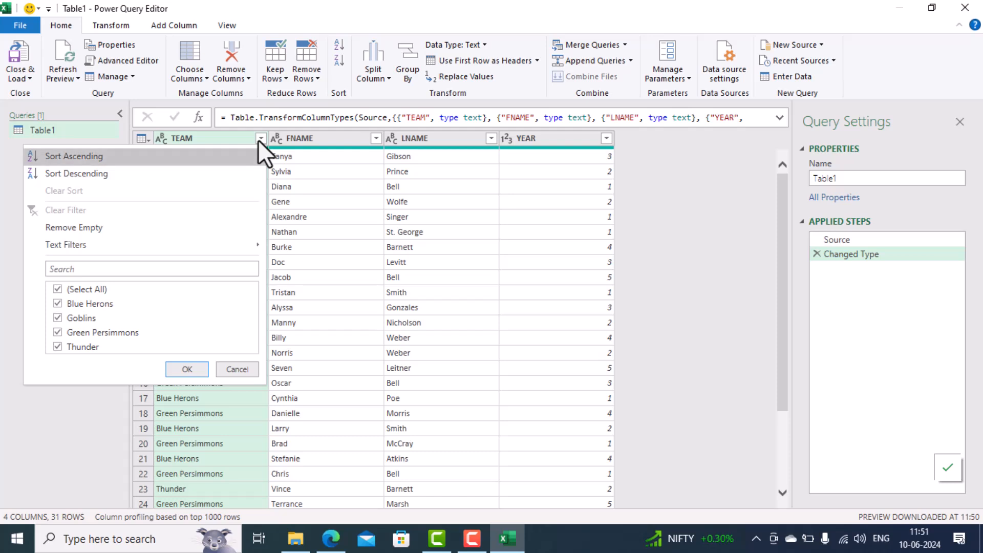
click(57, 290)
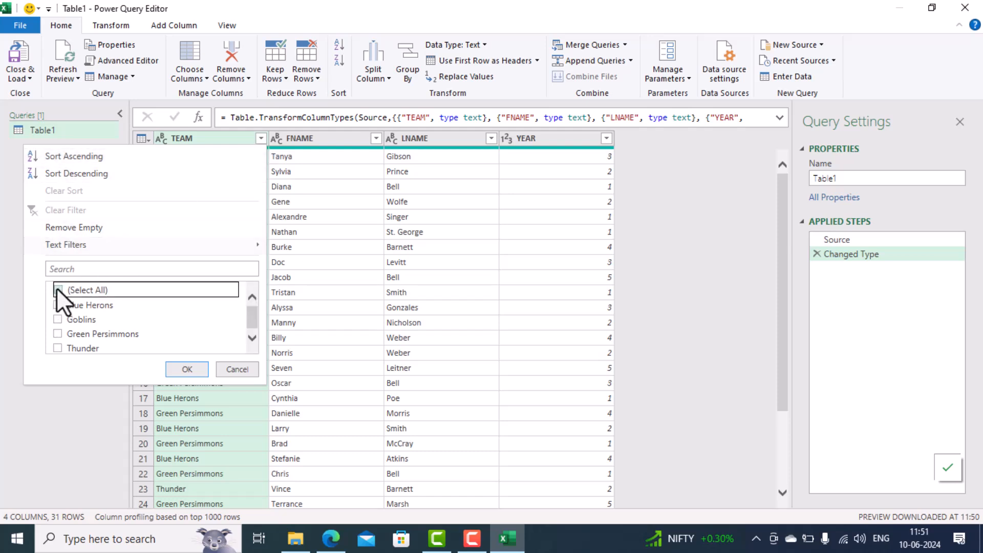
click(58, 305)
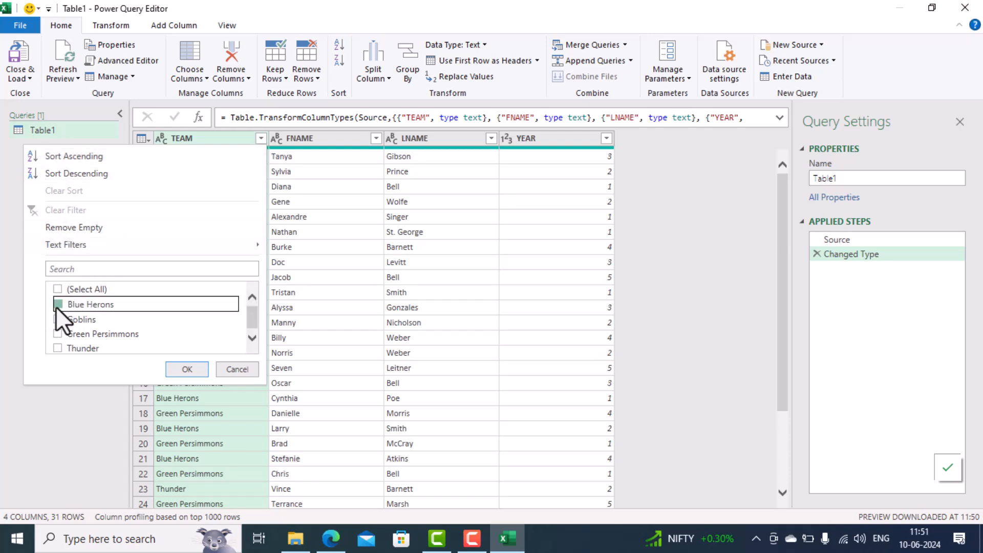
click(176, 368)
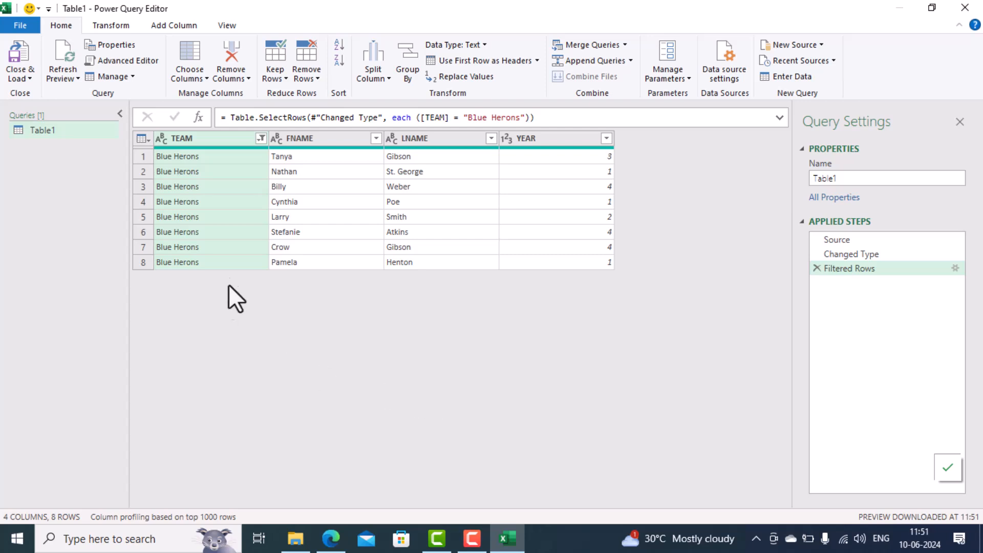
Restore all teams in the TEAM column's filter.
click(261, 138)
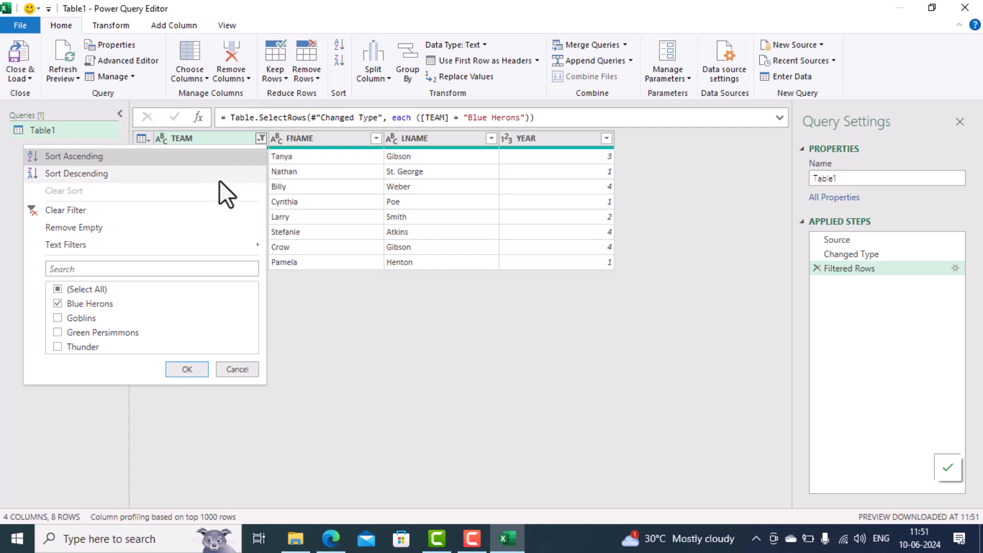
click(58, 289)
click(185, 367)
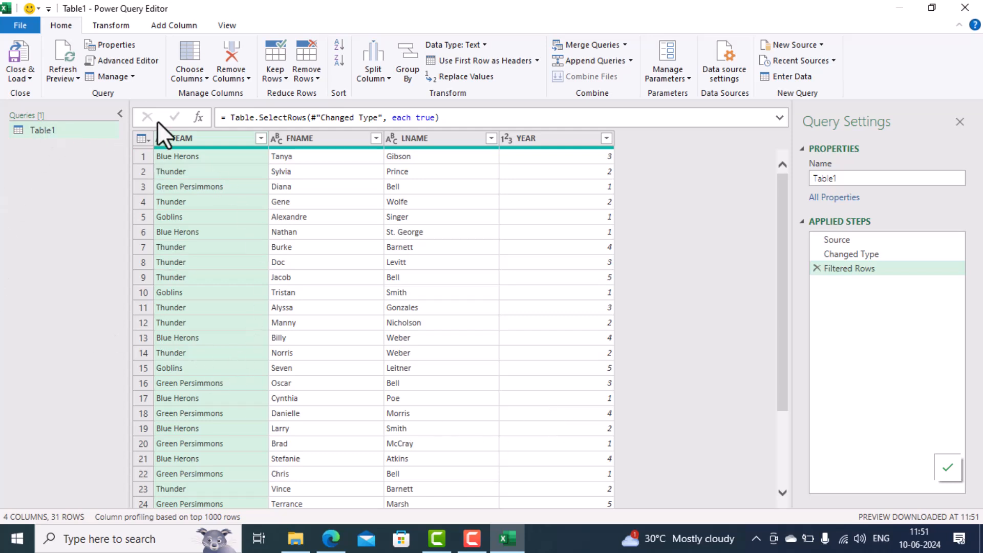
Sort the rows in ascending order by TEAM, YEAR, LNAME and FNAME, in that order of priority.
click(211, 142)
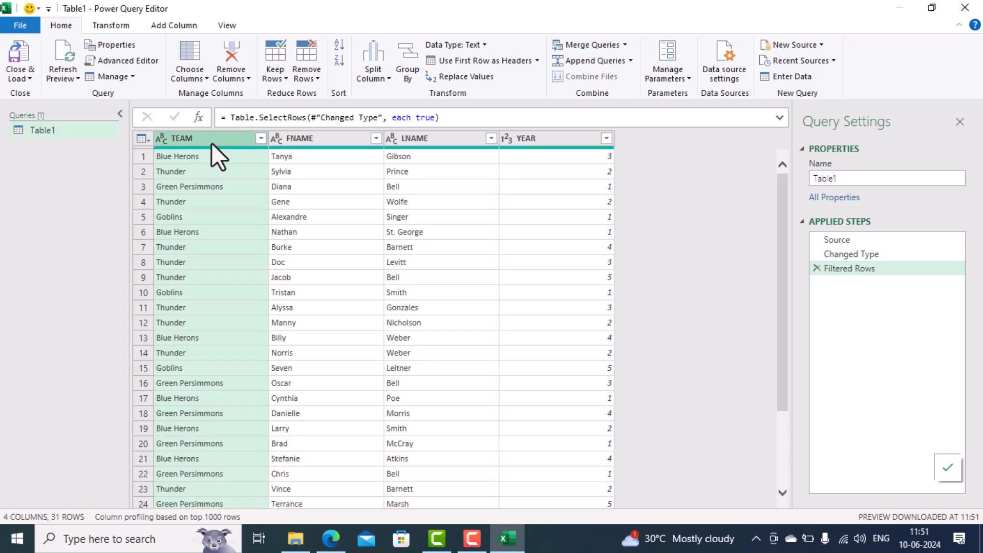
click(335, 44)
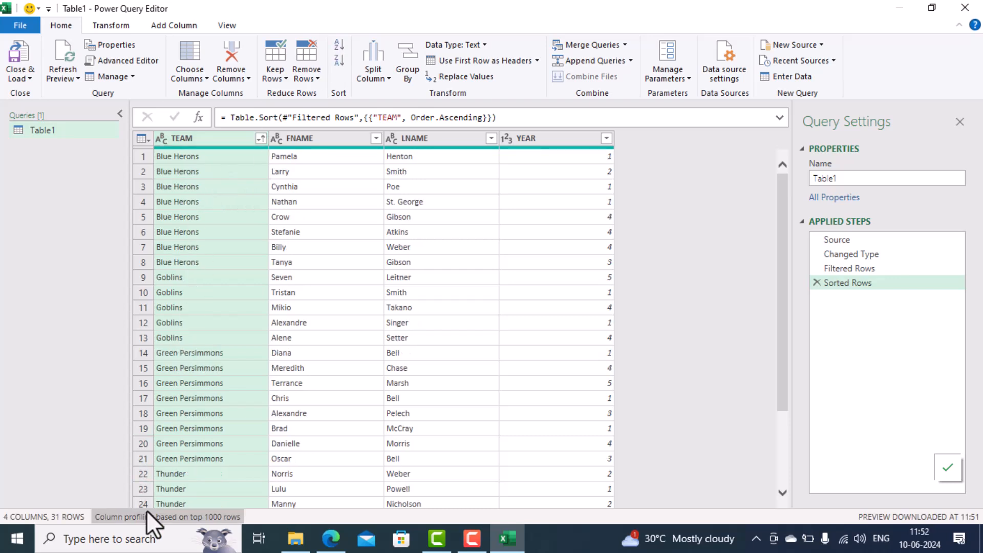
click(556, 142)
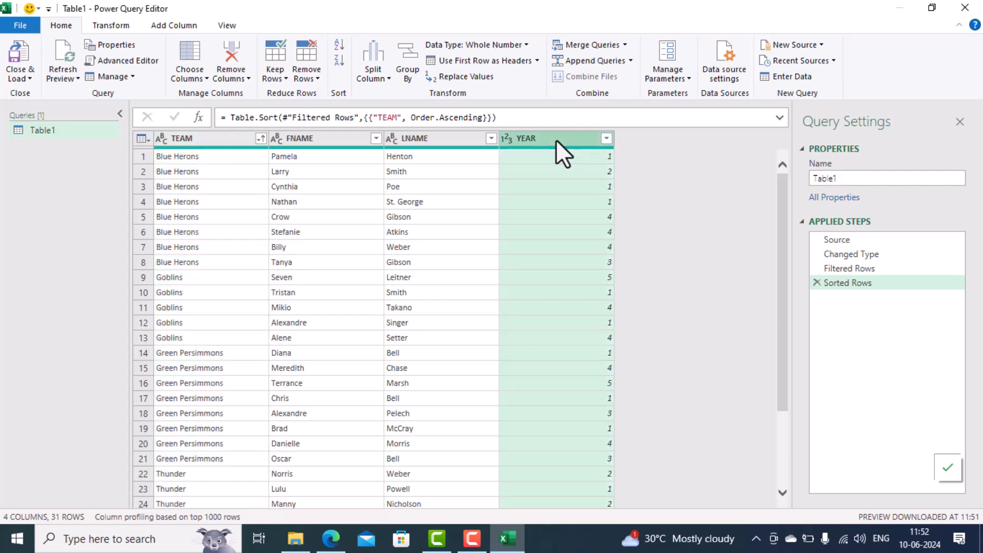
click(337, 43)
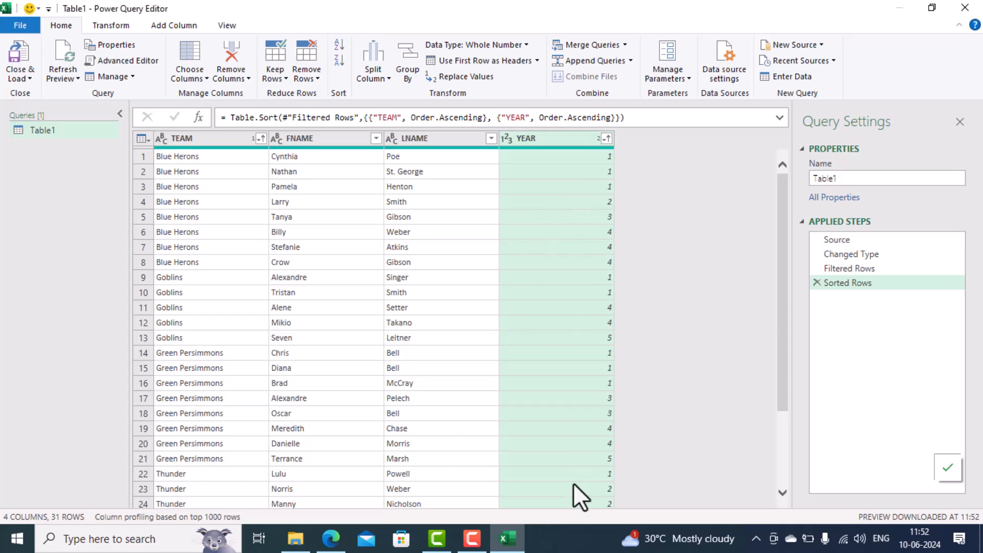
click(427, 142)
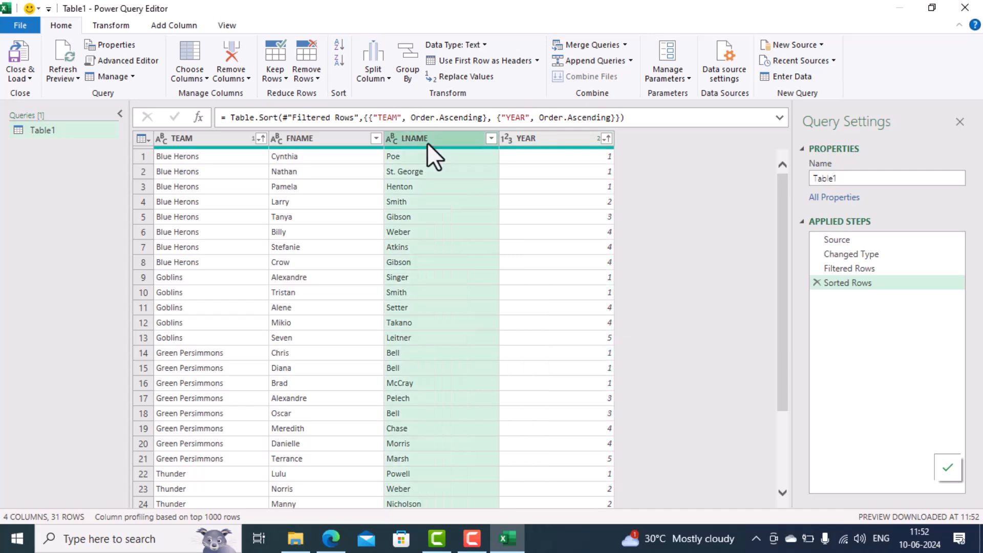
click(339, 45)
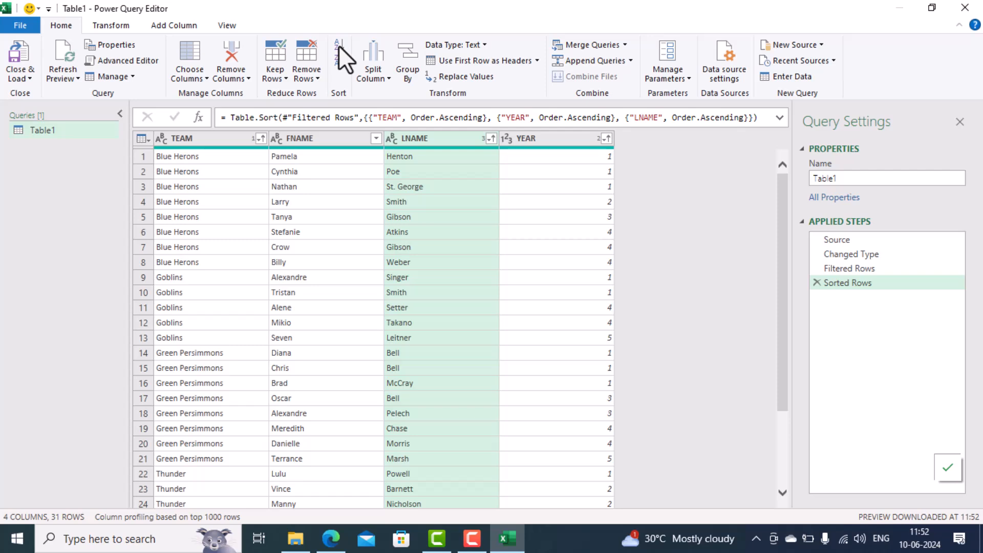
click(331, 137)
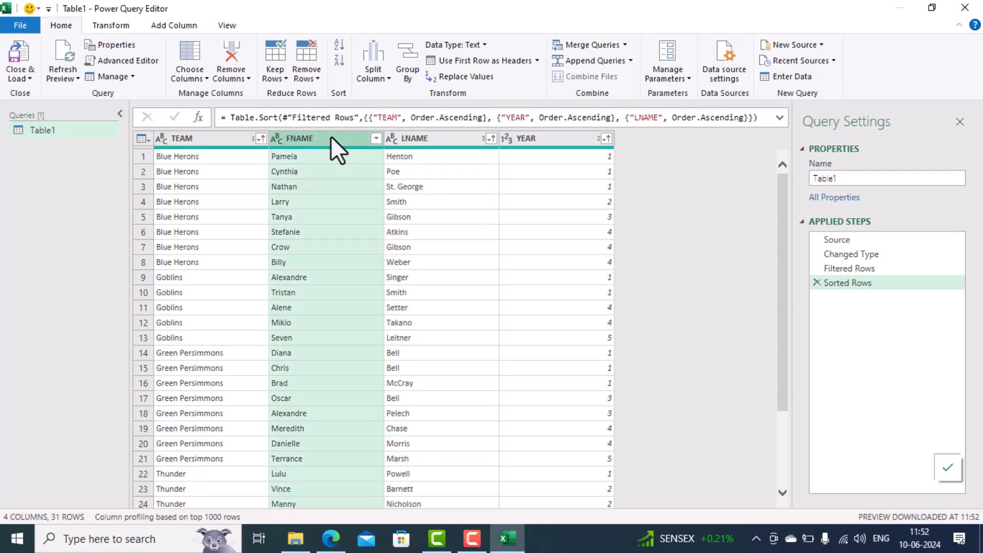
click(338, 48)
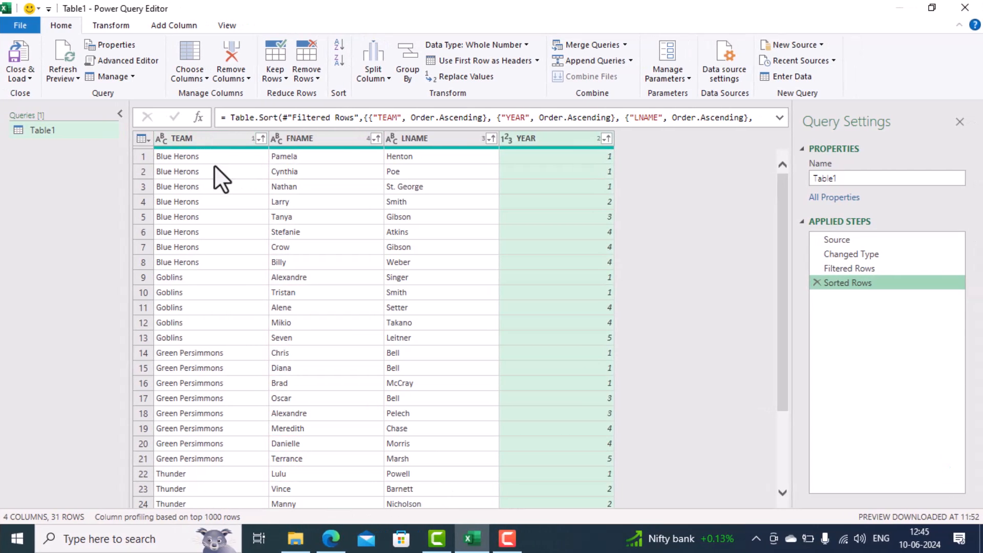
Start an advanced text filter on the TEAM column with the first condition TEAM equals Blue Herons.
click(261, 138)
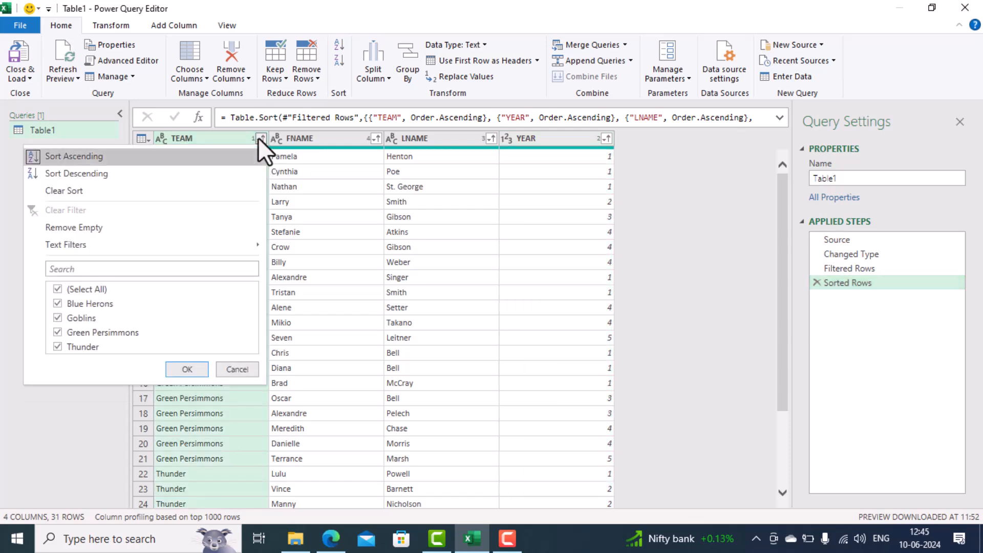
mouse_move(238, 248)
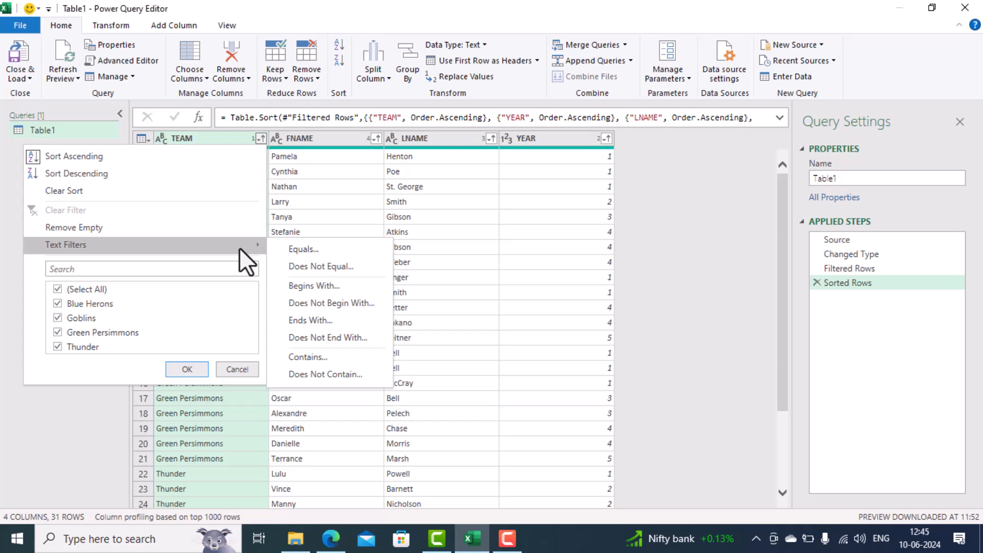
click(306, 287)
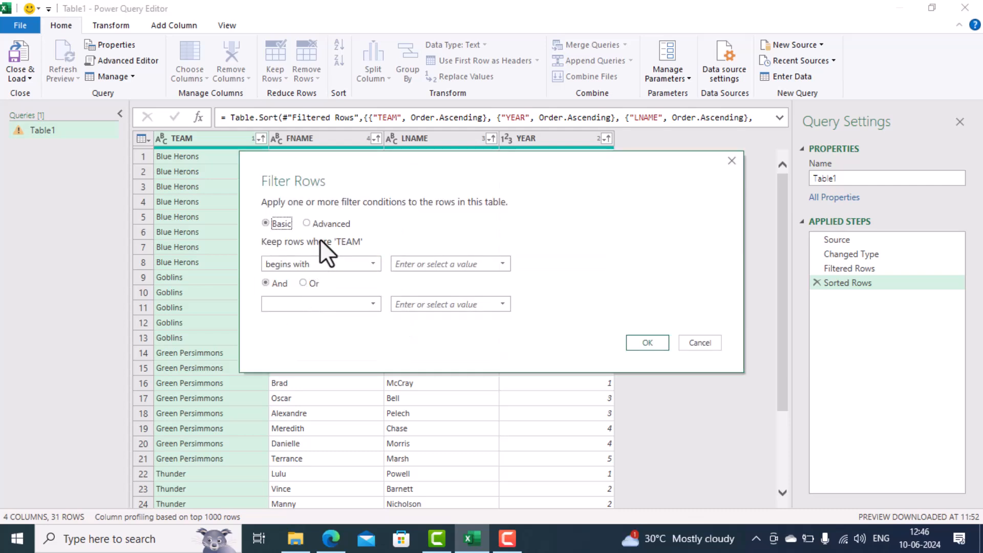
click(327, 228)
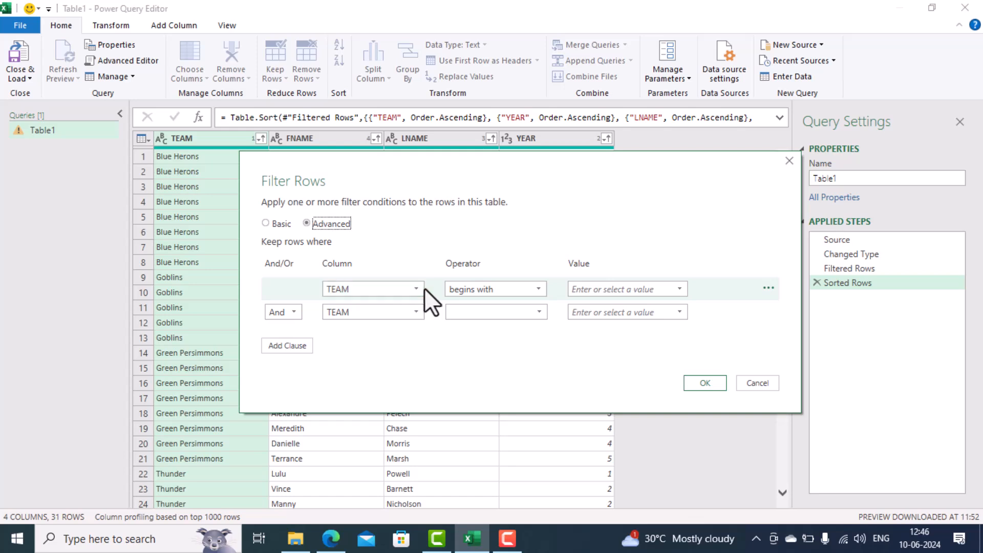
click(523, 289)
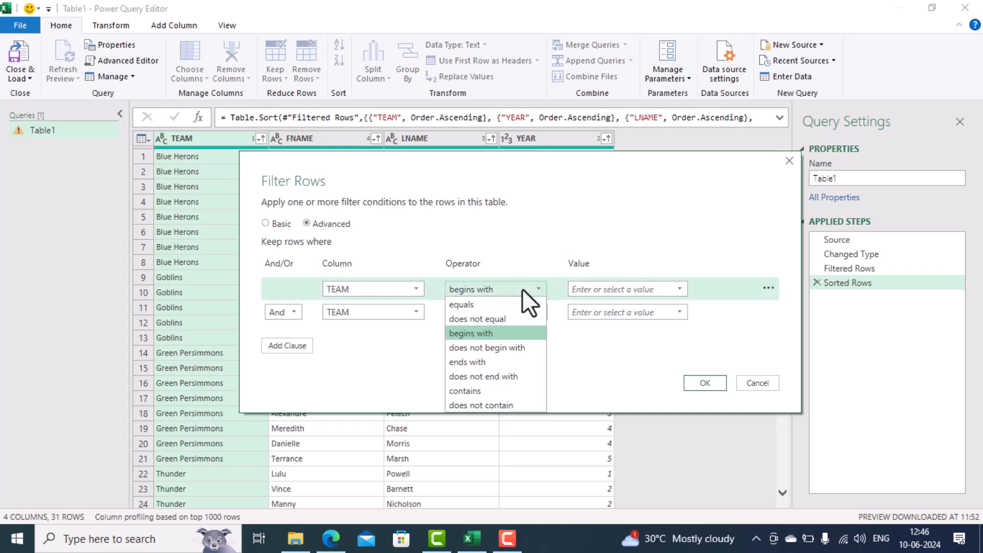
click(497, 304)
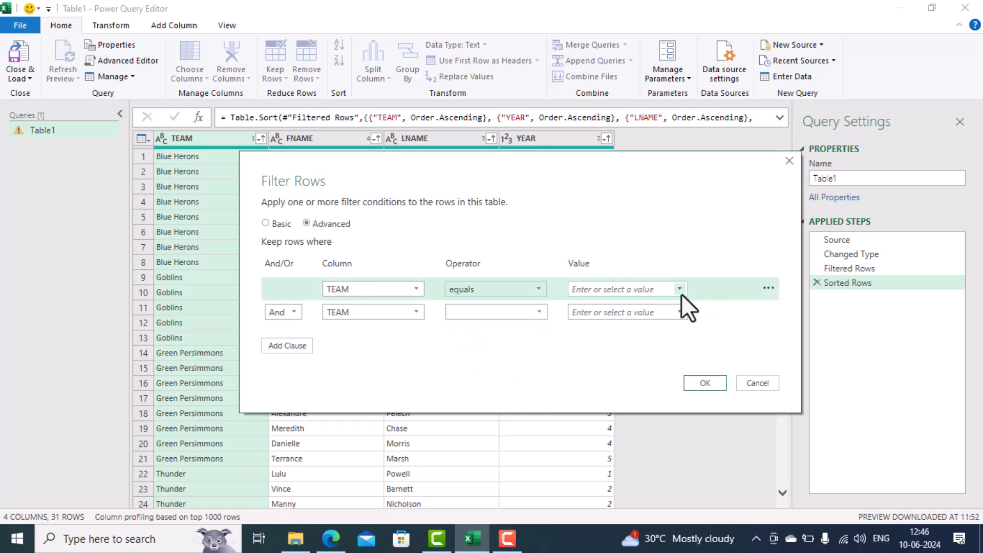
click(681, 293)
click(642, 305)
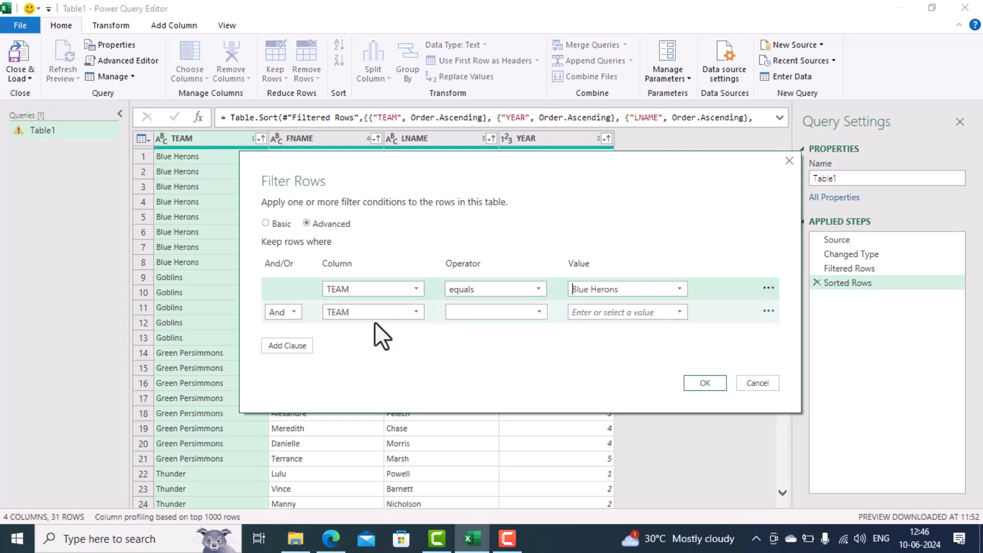
Add an Or condition where TEAM equals Goblins as the filter's second clause and apply the filter.
click(297, 313)
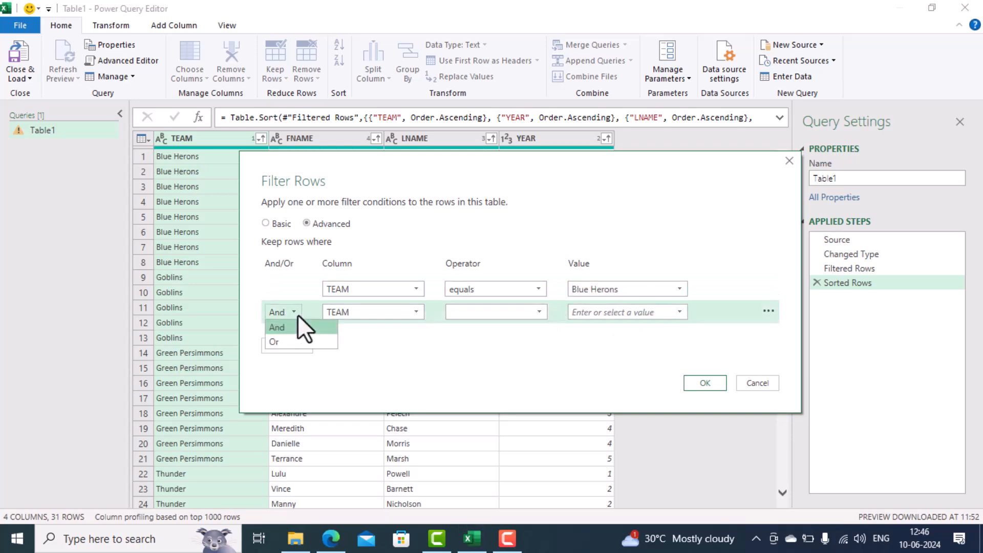
click(273, 344)
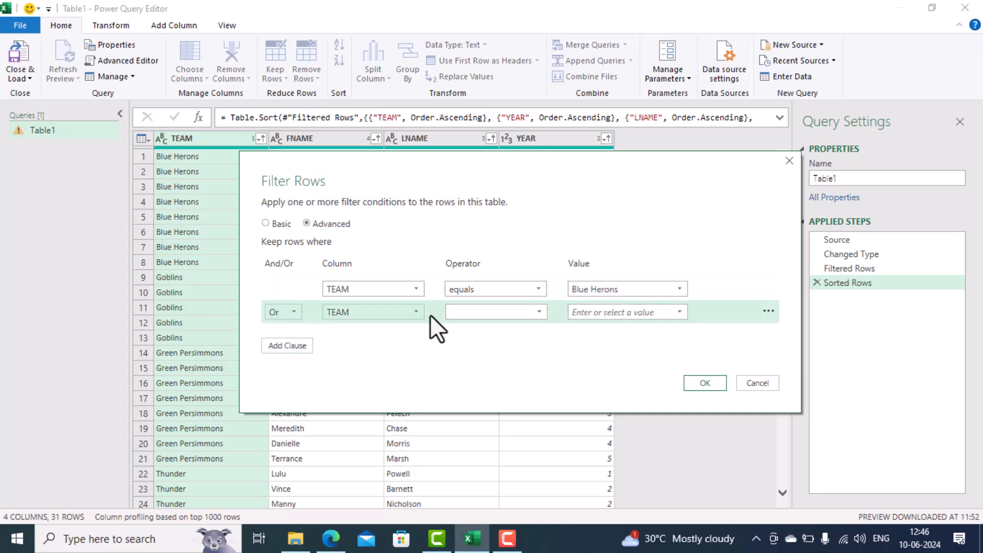
click(539, 313)
click(533, 328)
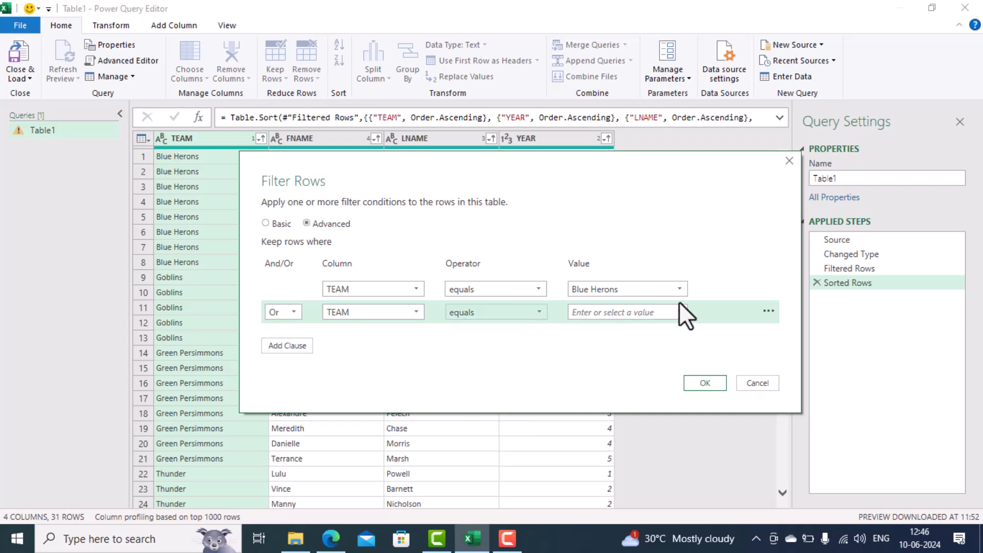
click(680, 312)
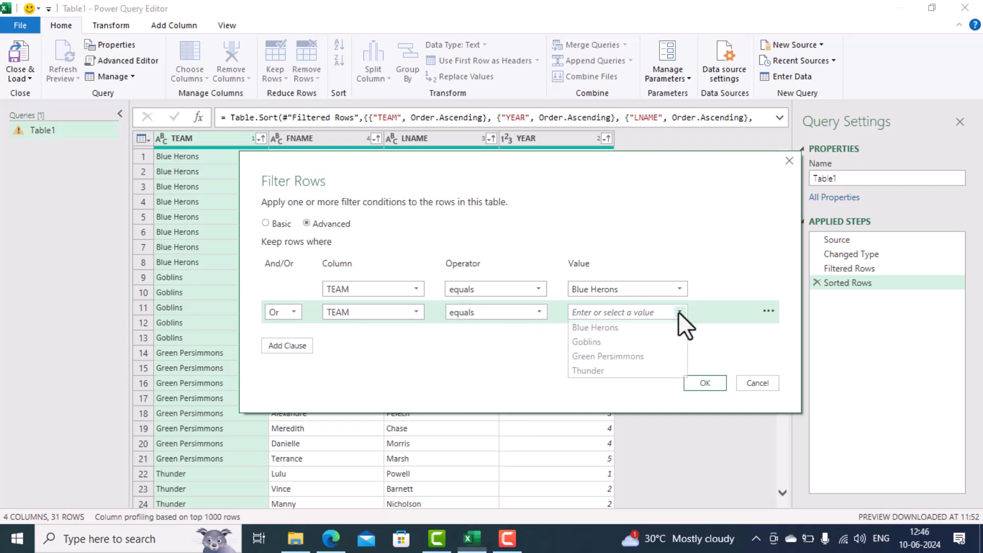
click(640, 344)
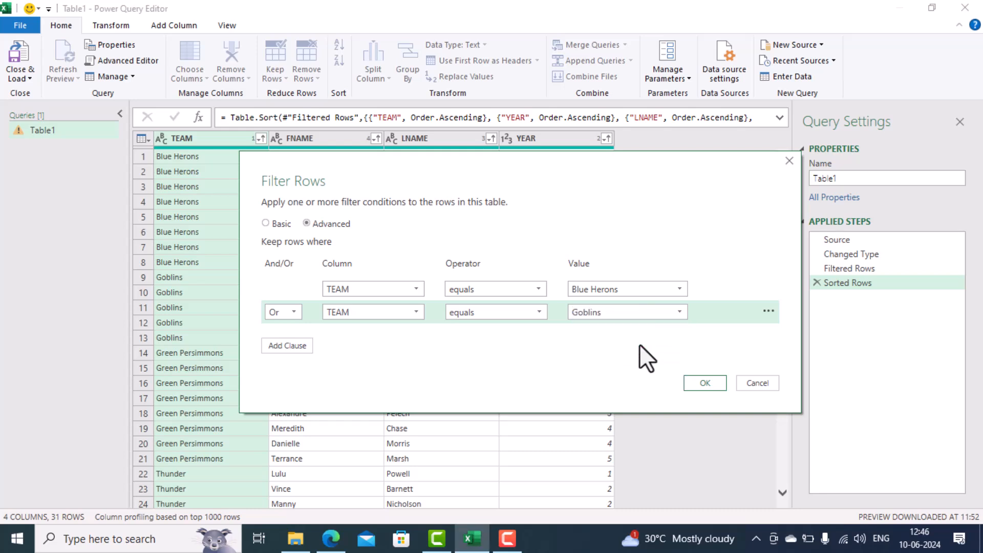
click(710, 382)
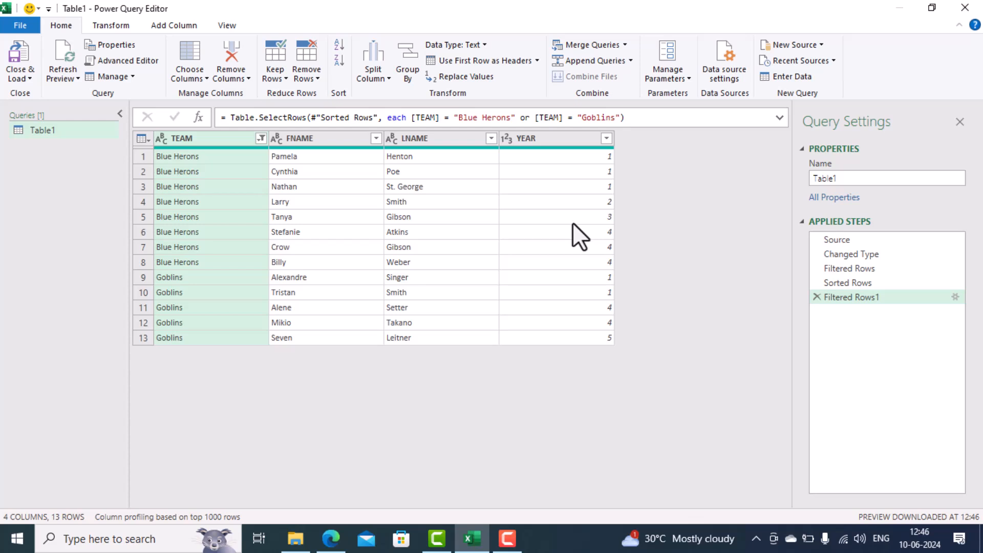
Filter the YEAR column to keep rows where the value is greater than or equal to 3.
click(607, 138)
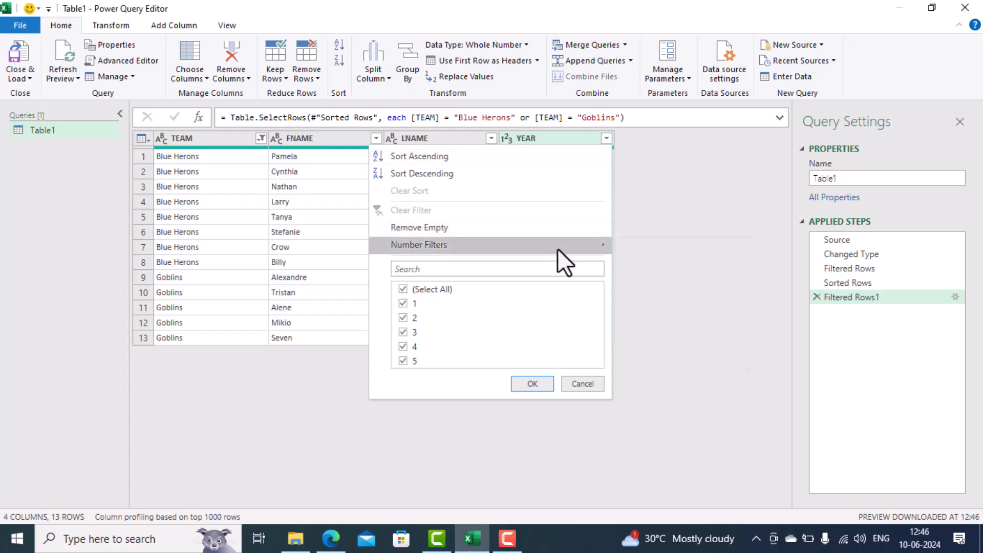
mouse_move(557, 246)
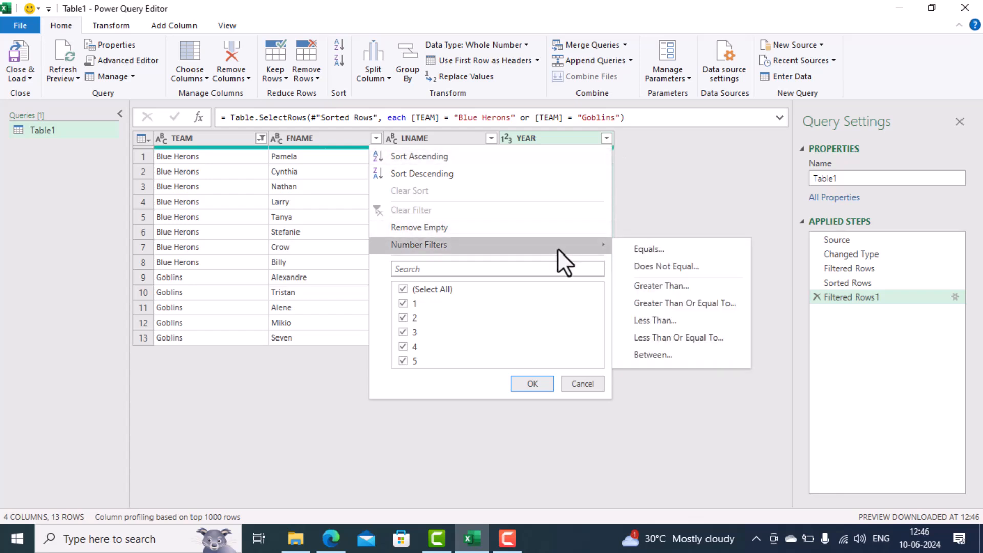
click(681, 303)
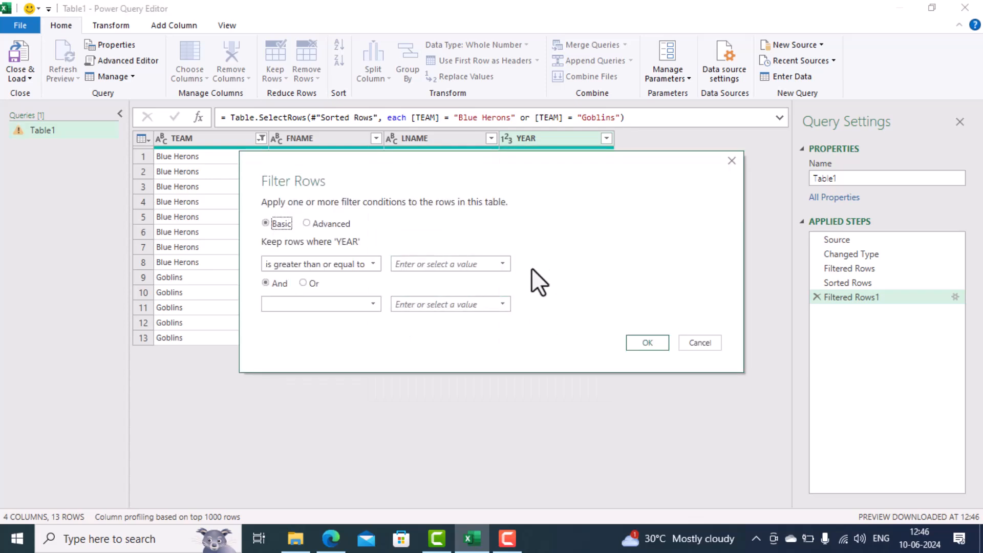
click(503, 266)
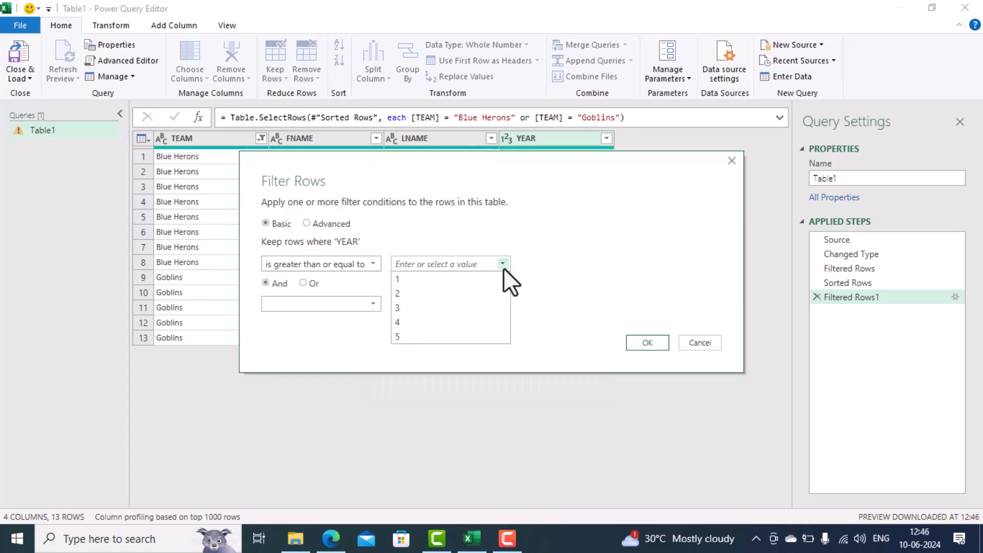
click(461, 308)
click(647, 342)
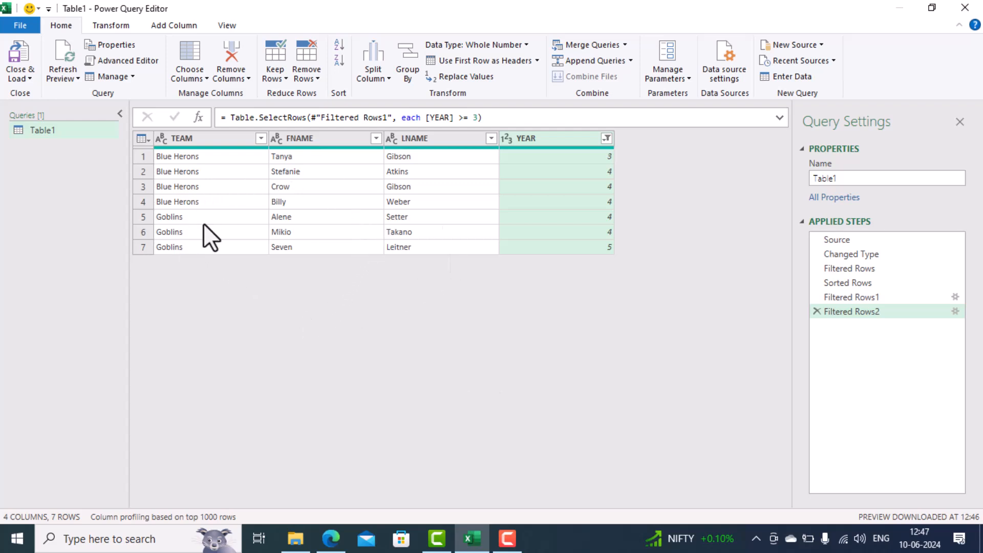
Load the query result into a new worksheet and compare it with the source data on Sheet1.
click(23, 61)
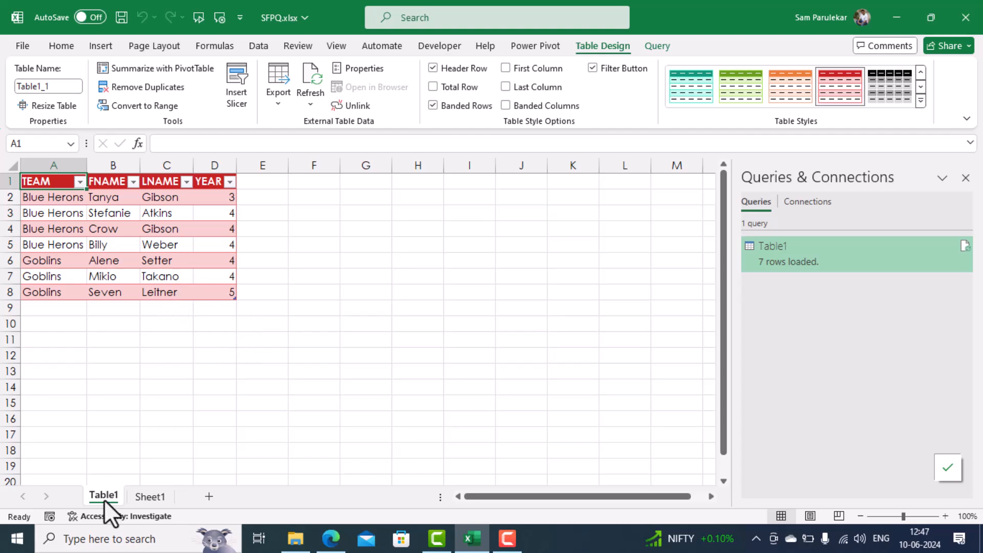
click(161, 502)
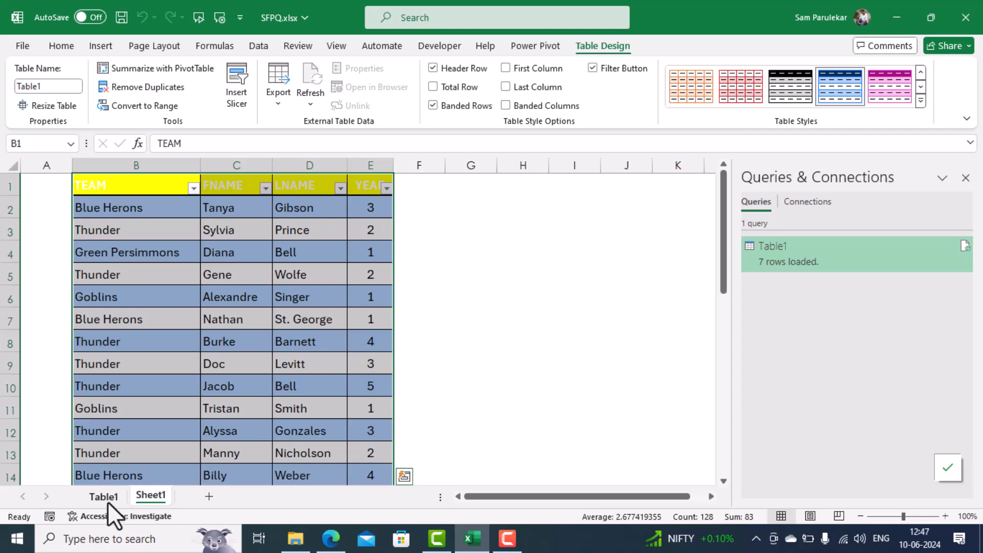
click(108, 501)
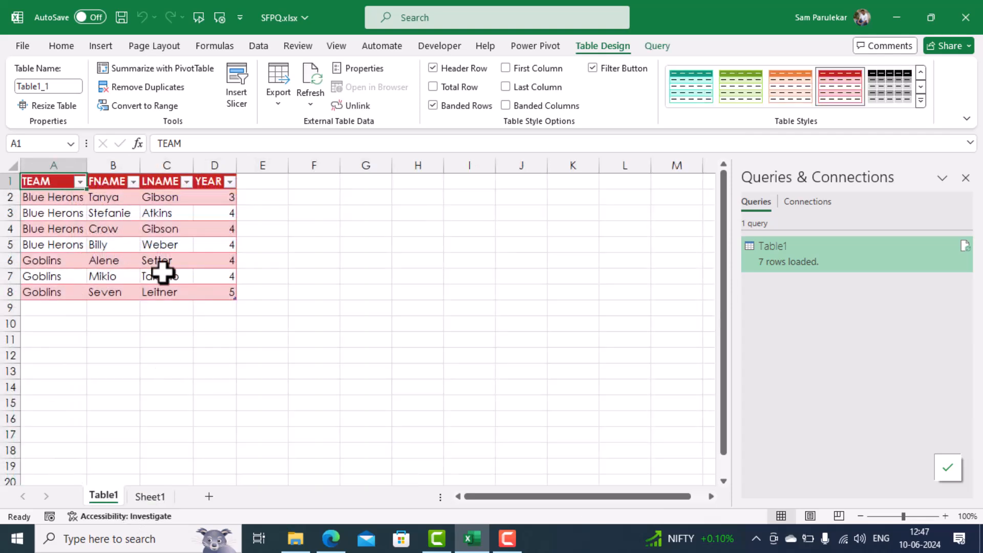